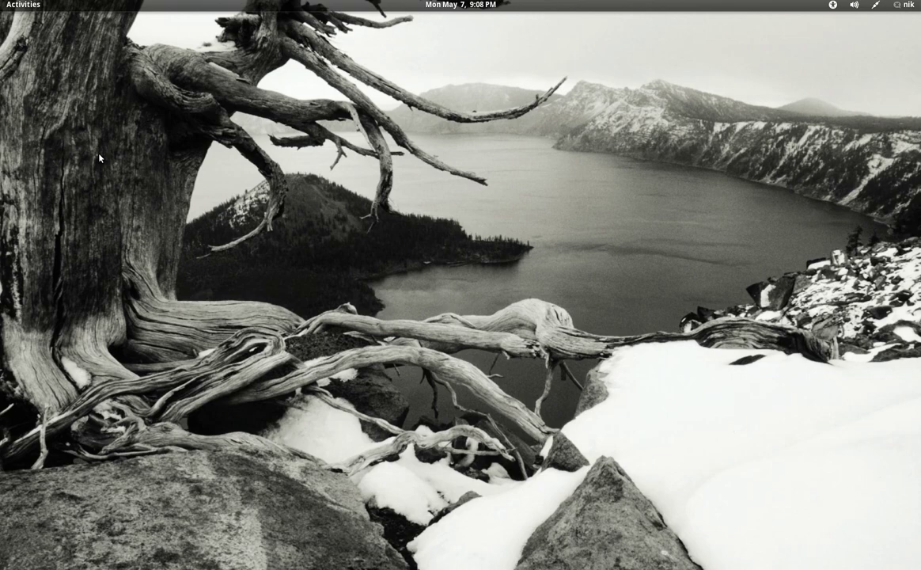
# Step: Open a Home folder Files window, move it to another workspace, and restore it there
pyautogui.moveTo(0, 1)
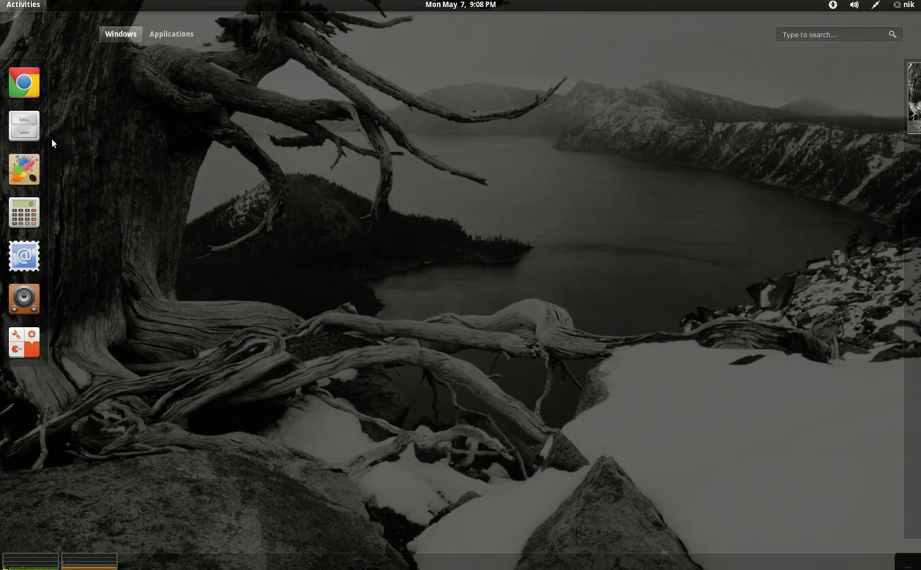
pyautogui.click(21, 121)
pyautogui.moveTo(466, 33); pyautogui.dragTo(466, 191)
pyautogui.moveTo(1, 0)
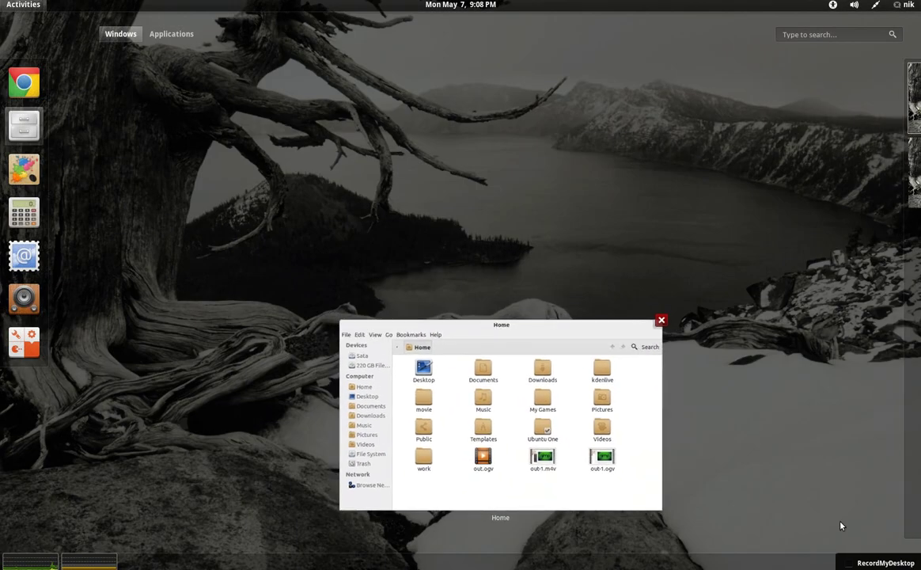
pyautogui.moveTo(566, 440); pyautogui.dragTo(887, 140)
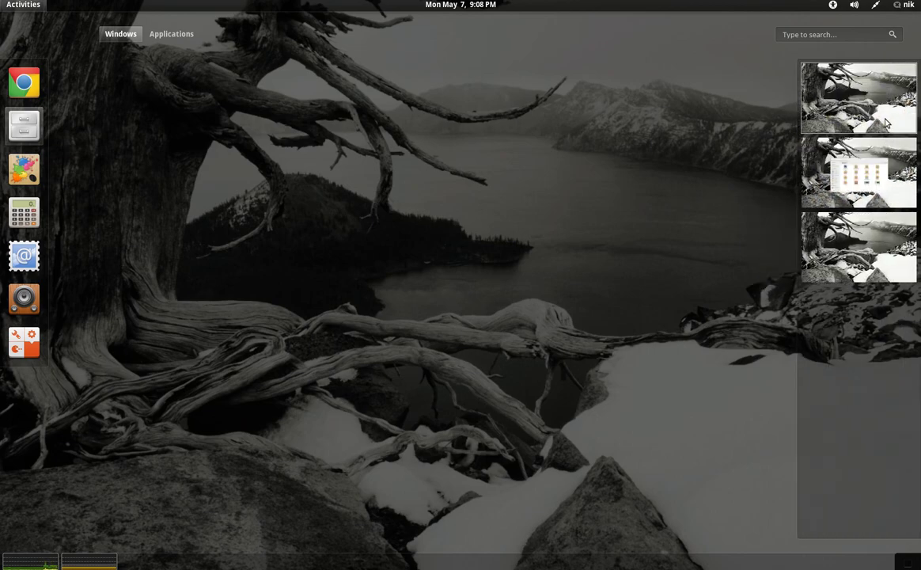
pyautogui.click(871, 172)
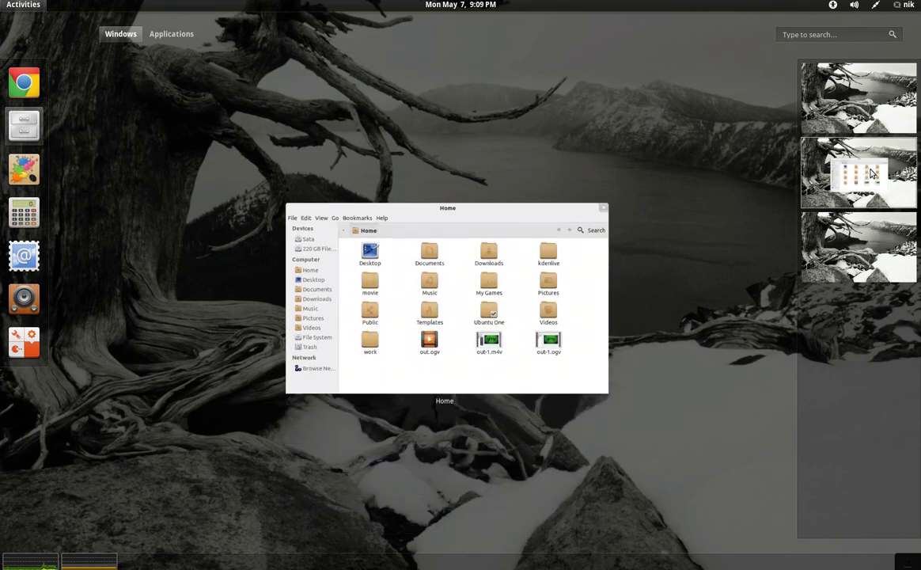
pyautogui.click(565, 273)
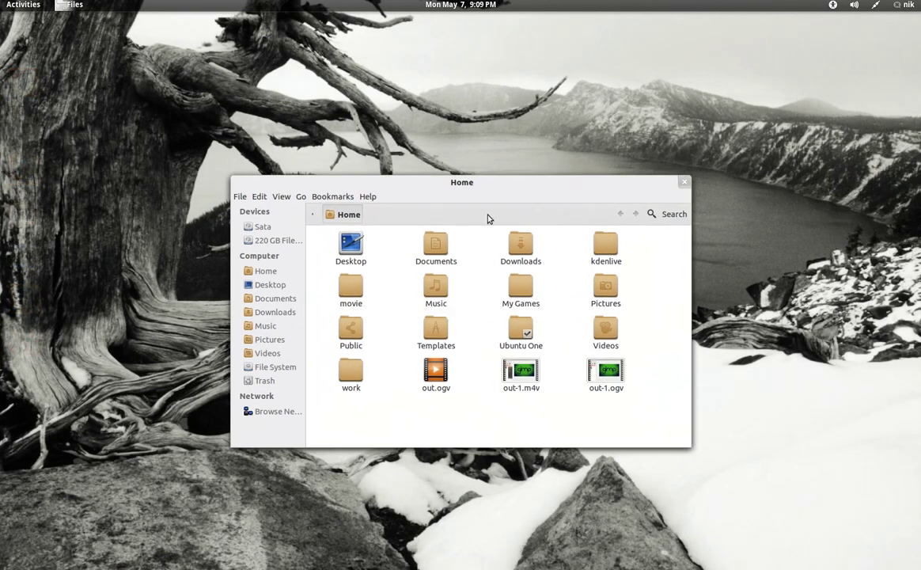
# Step: Return to the first workspace, rearrange the two Home windows, and show the Activities overview
pyautogui.moveTo(2, 2)
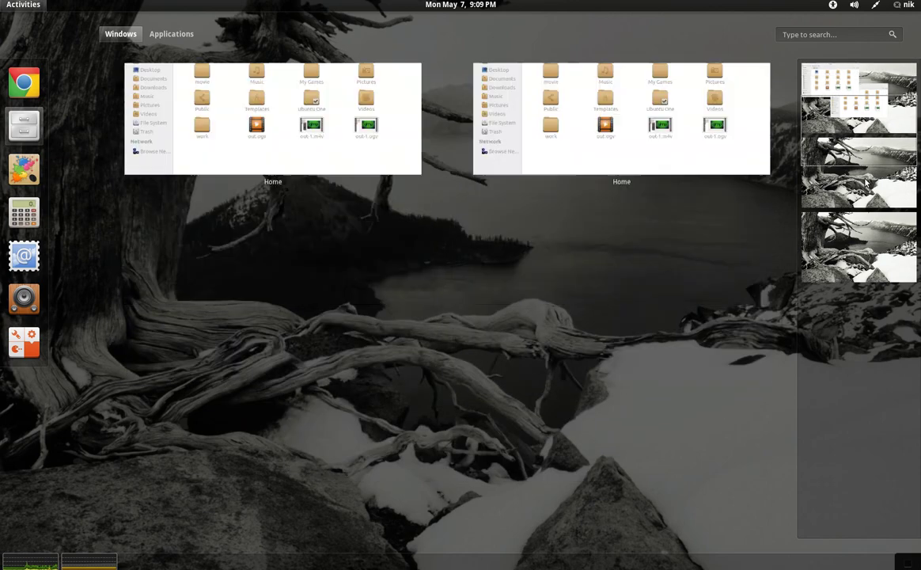
pyautogui.click(861, 174)
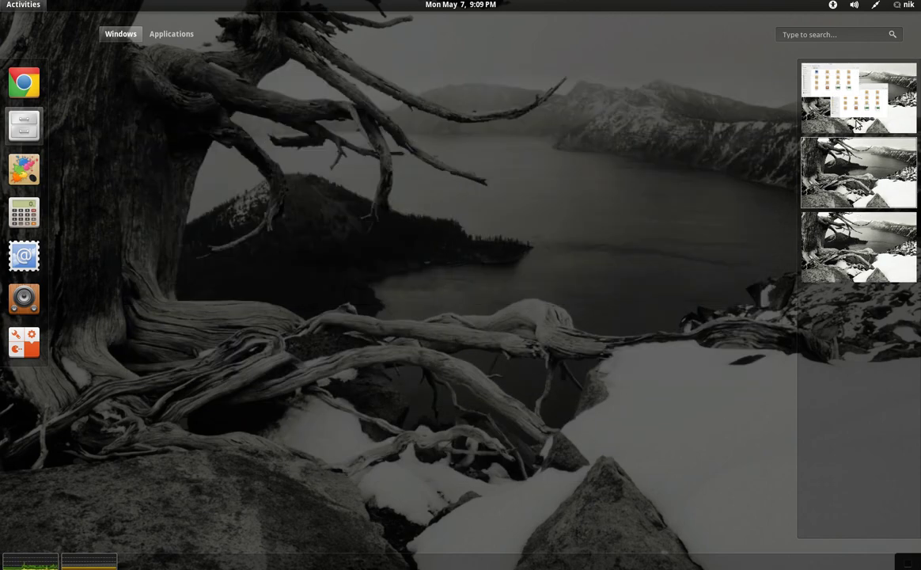
pyautogui.click(807, 109)
pyautogui.click(633, 270)
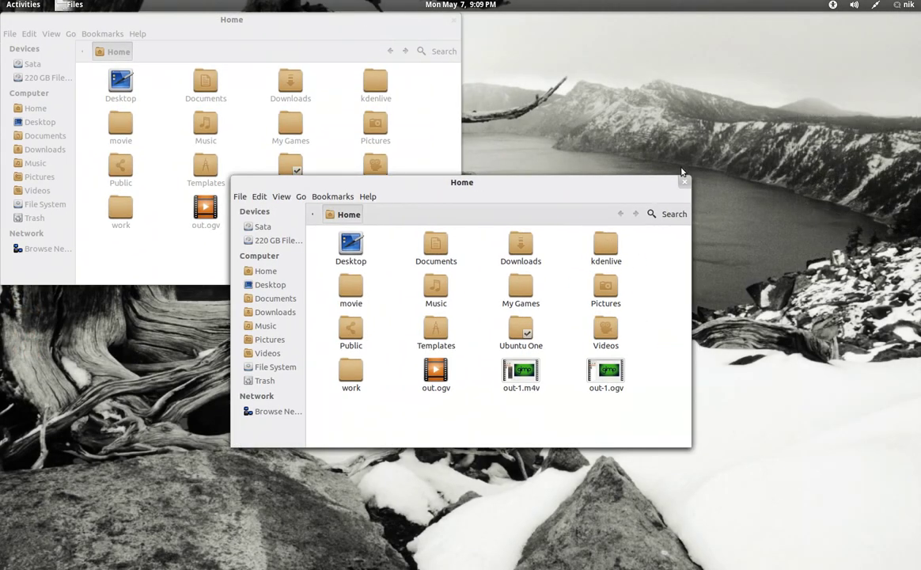
pyautogui.moveTo(428, 24); pyautogui.dragTo(577, 91)
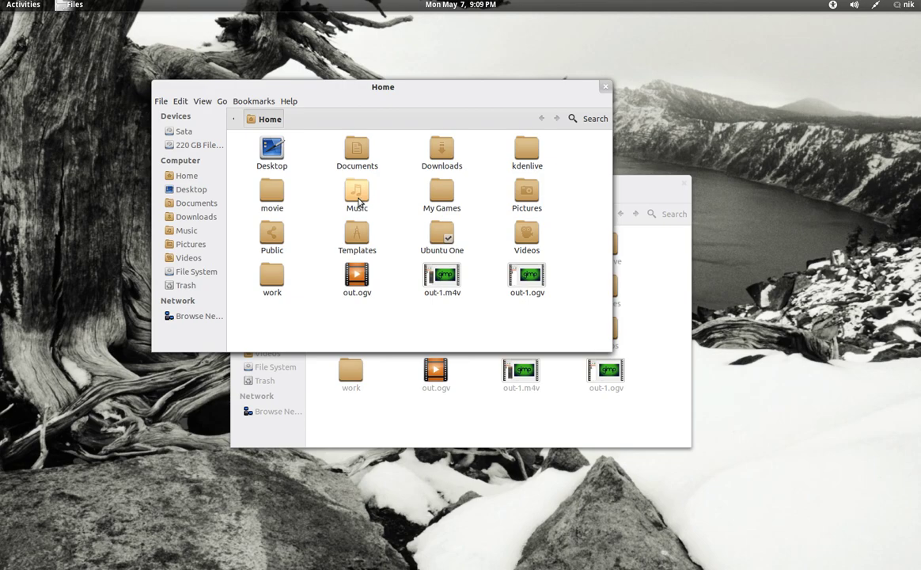
pyautogui.press('super')
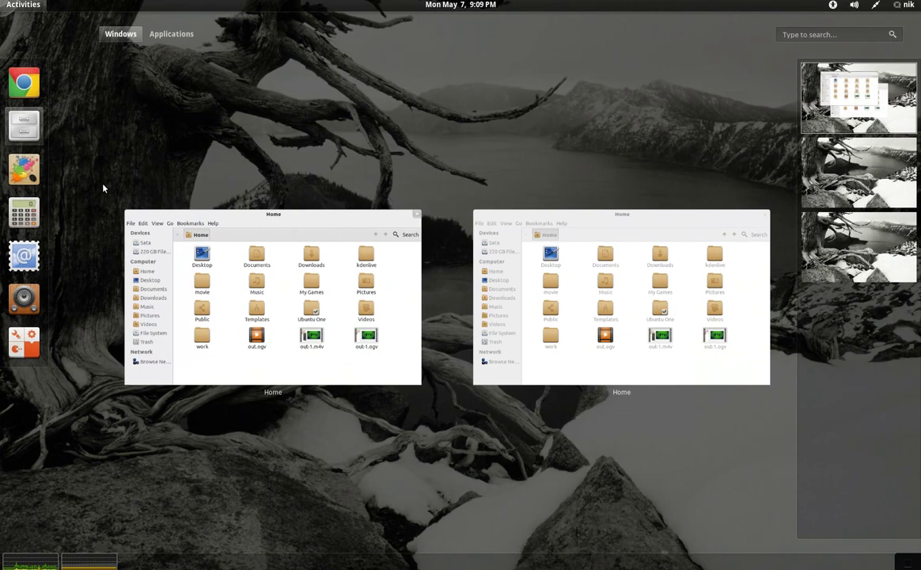
# Step: Launch Calculator from the dash and move its window to the left
pyautogui.click(24, 211)
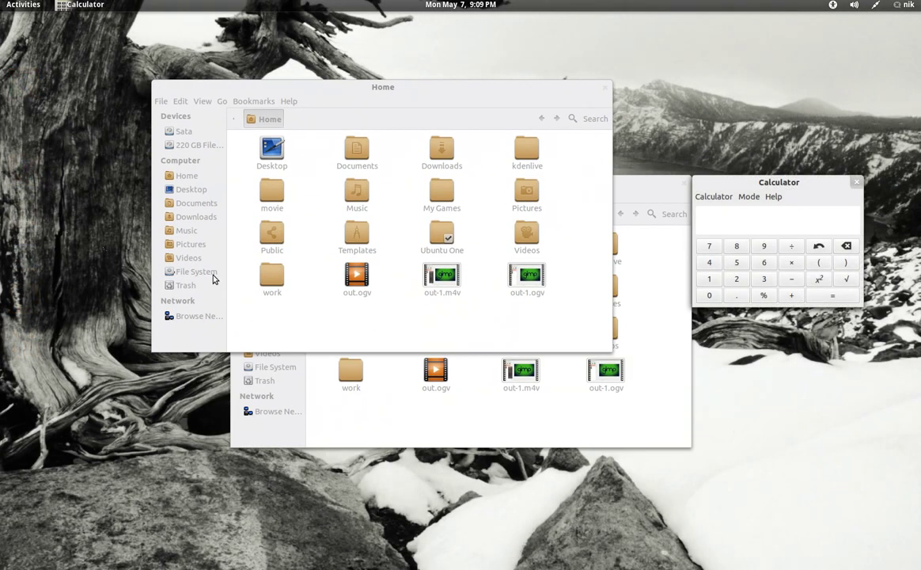
pyautogui.moveTo(757, 181); pyautogui.dragTo(356, 263)
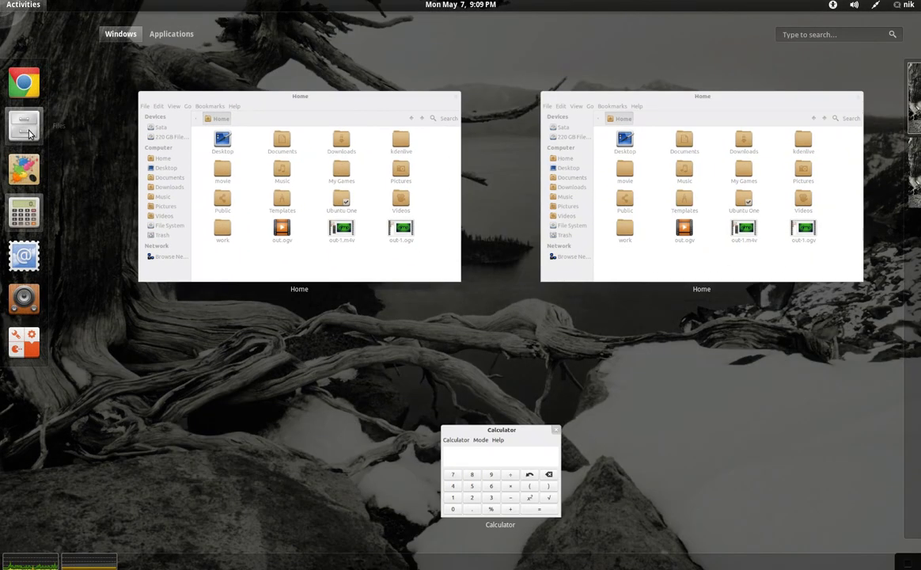
pyautogui.moveTo(28, 133); pyautogui.dragTo(523, 241)
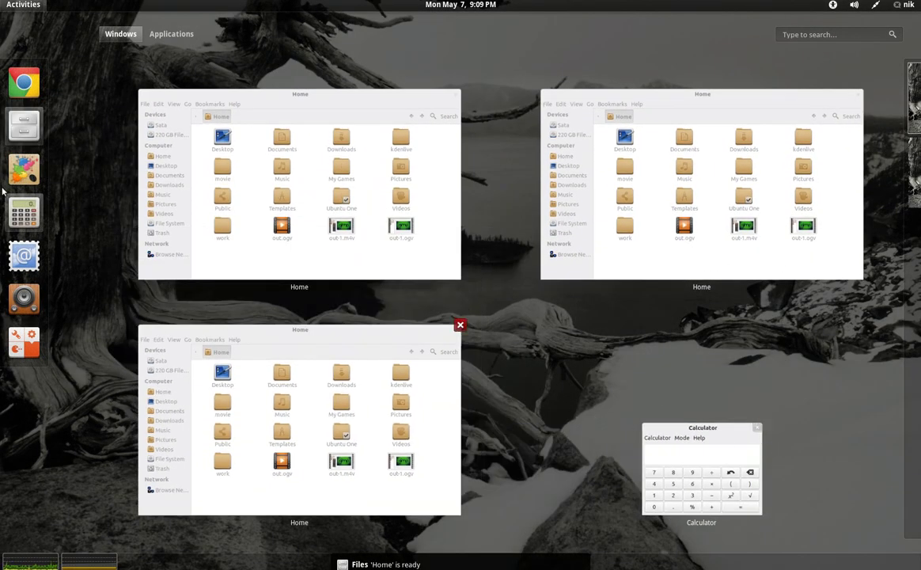
# Step: Bring a Files Home window forward, move it down the desktop, and return to it
pyautogui.click(22, 125)
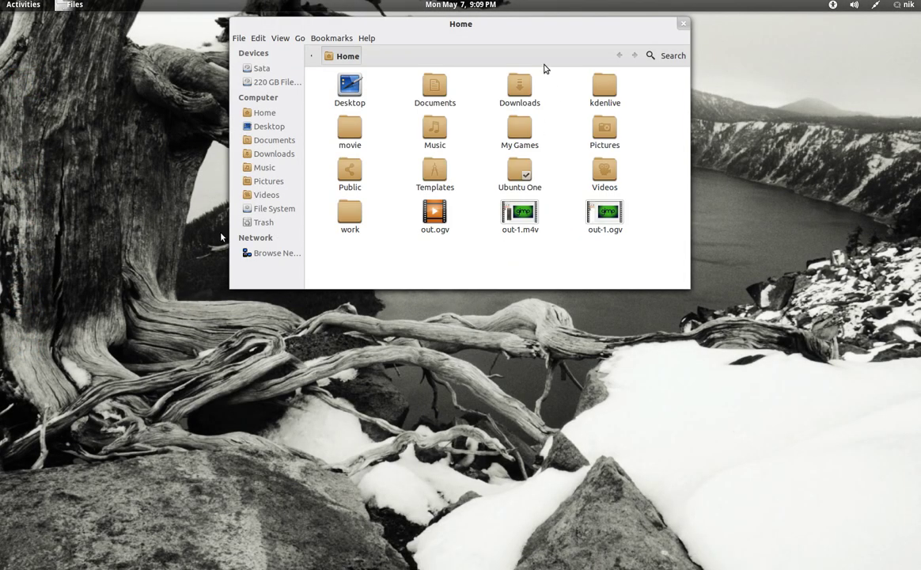
pyautogui.moveTo(516, 33); pyautogui.dragTo(522, 152)
pyautogui.moveTo(0, 0)
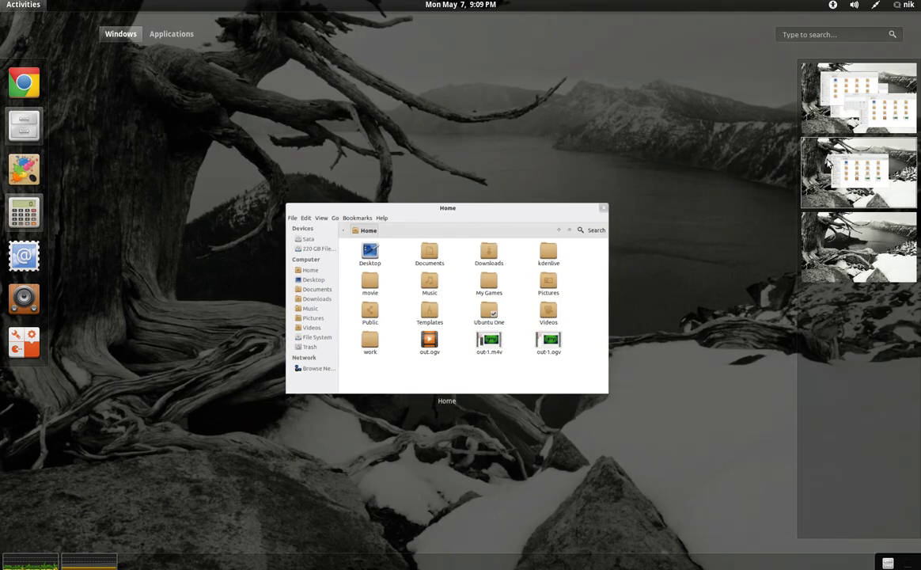
pyautogui.click(566, 265)
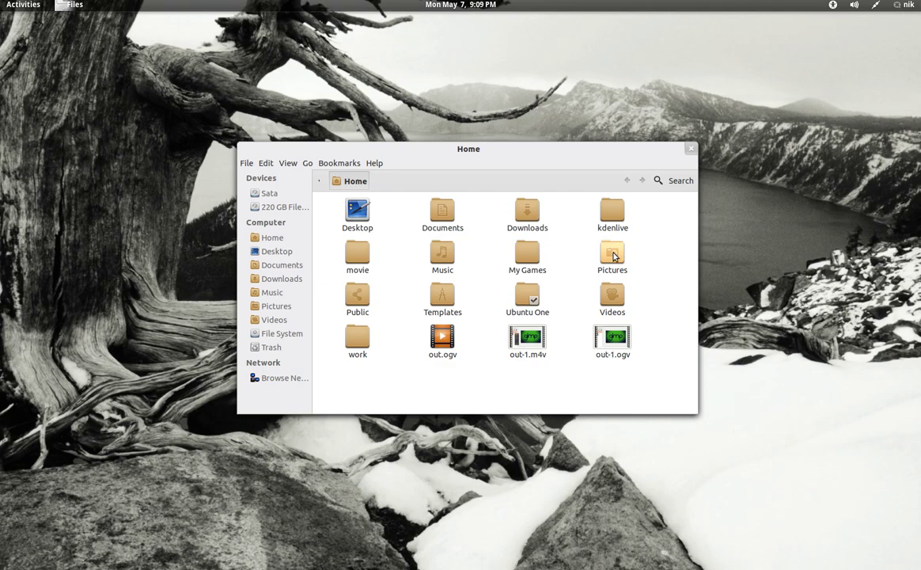
# Step: Open the Pictures folder, then view the first workspace's windows in the overview
pyautogui.doubleClick(613, 253)
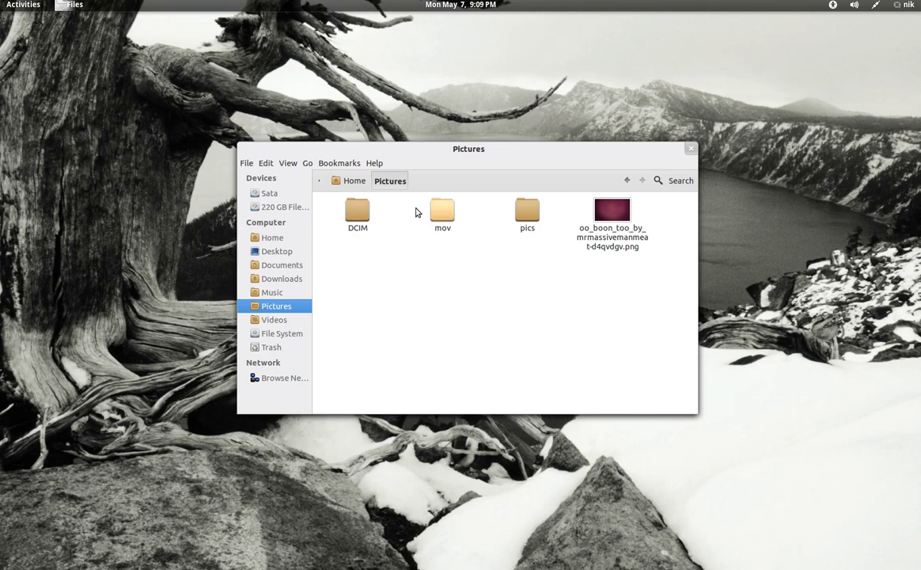
pyautogui.press('super')
pyautogui.click(855, 110)
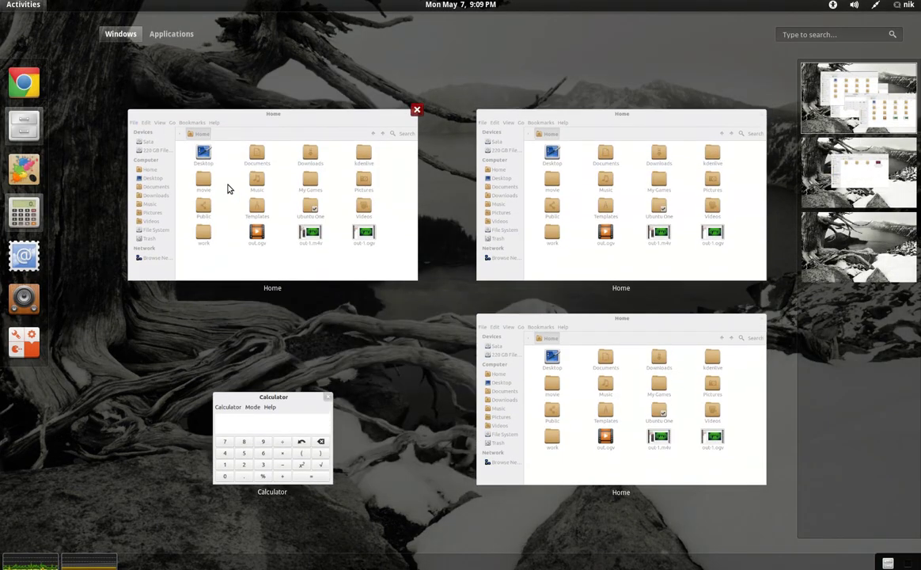
# Step: Bring up the Pictures window from the Files dash menu, close it, and reopen the overview
pyautogui.rightClick(28, 129)
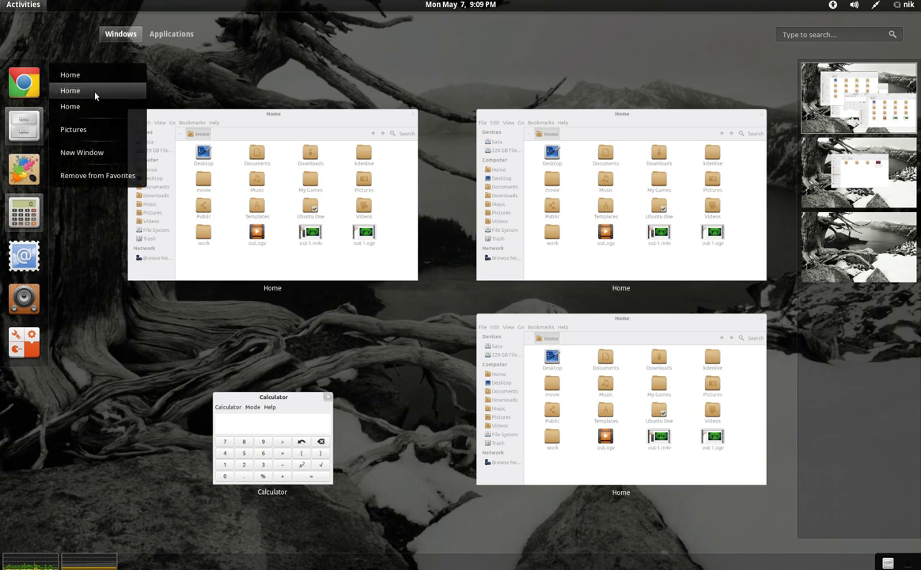
pyautogui.click(72, 132)
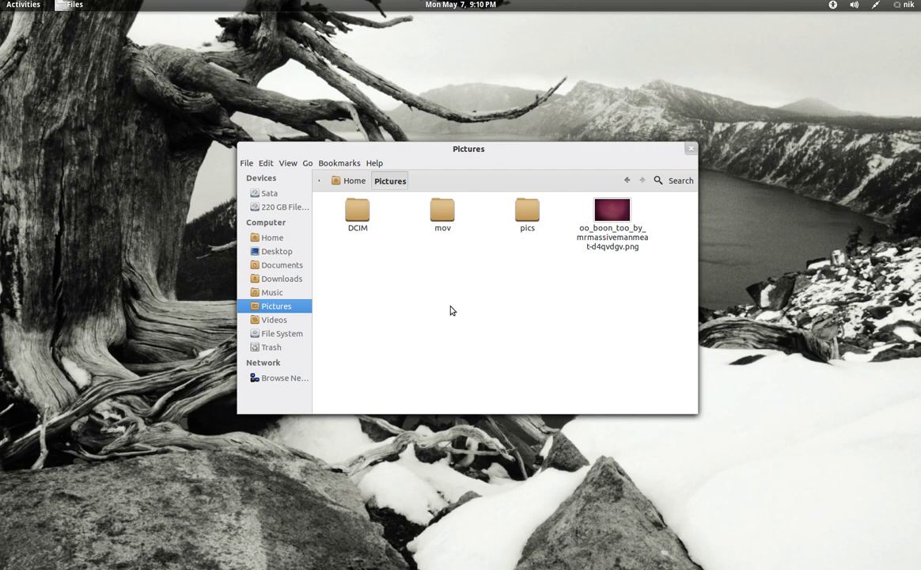
pyautogui.click(686, 151)
pyautogui.press('super')
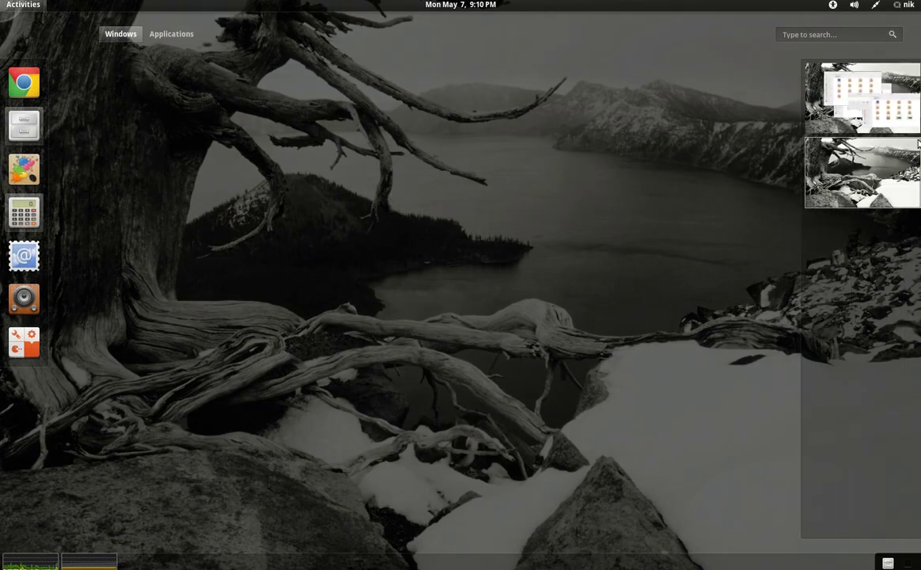
# Step: On the first workspace, close the top-left Home window and raise the lower one
pyautogui.click(914, 123)
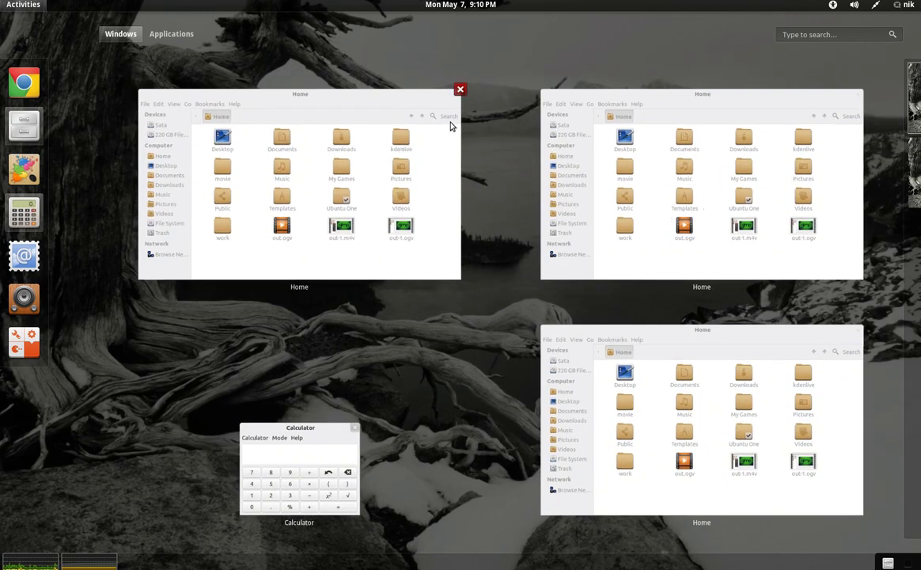
pyautogui.click(459, 89)
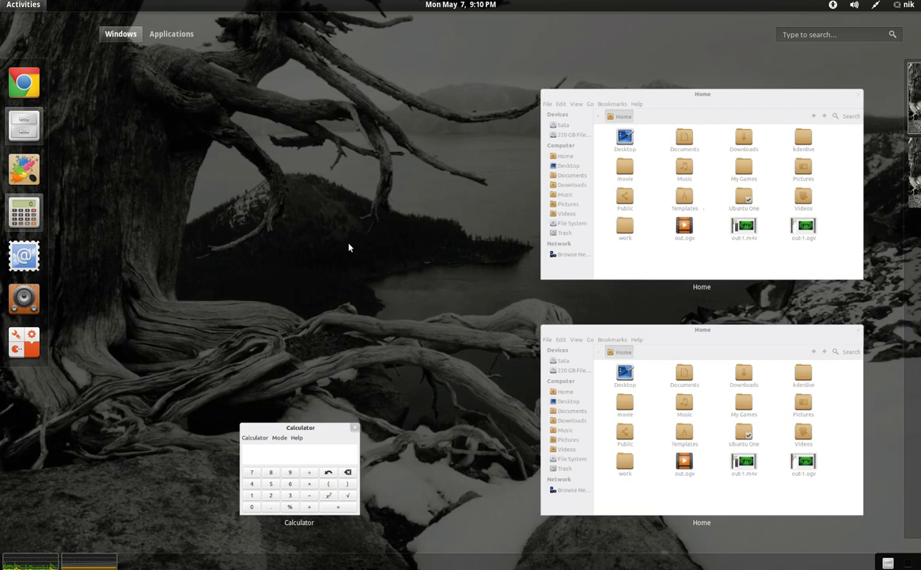
pyautogui.click(523, 342)
# Step: Cycle through open applications and Home windows with Alt+Tab to reach Calculator
pyautogui.hotkey('alt', 'Tab')
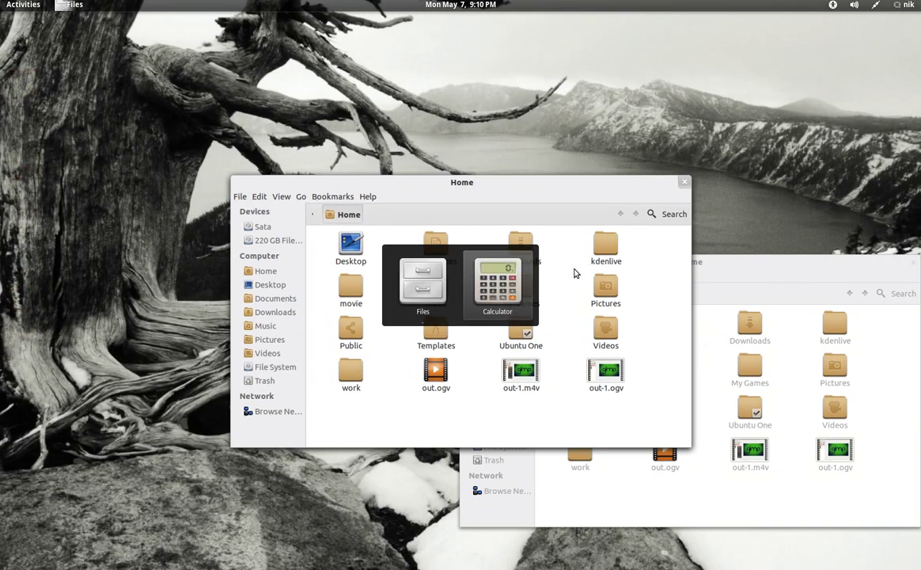
pyautogui.hotkey('alt', 'Tab')
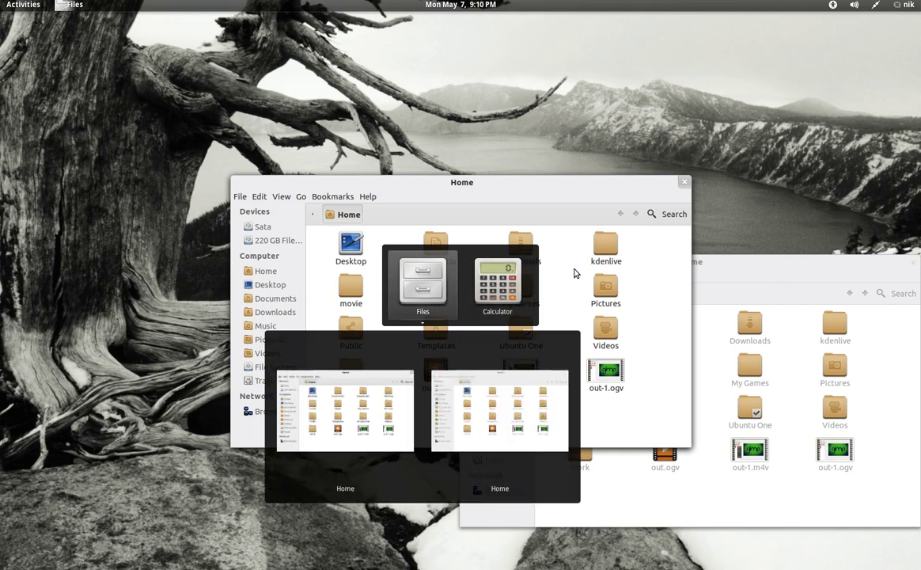
pyautogui.hotkey('alt', 'Tab')
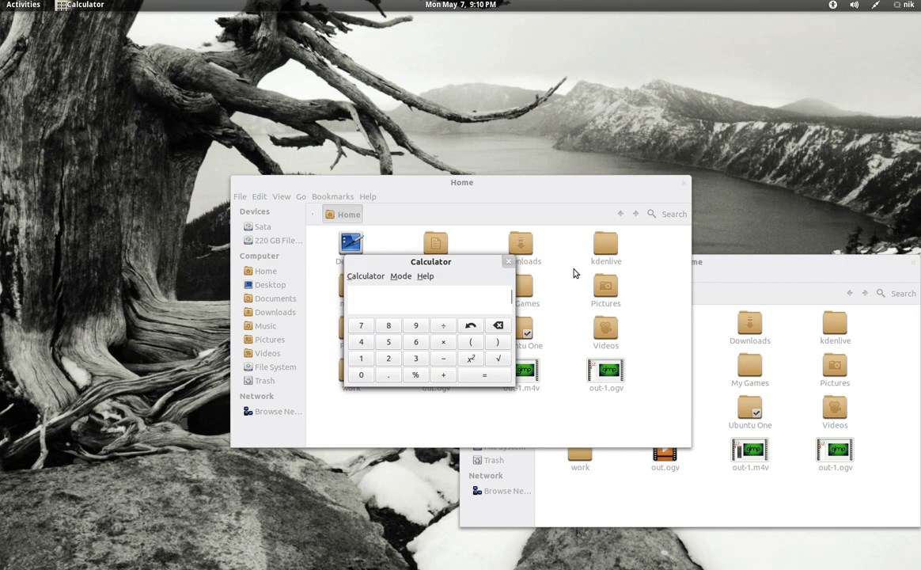
# Step: Flip between workspaces with Ctrl+Alt+Up/Down, ending back on the first workspace
pyautogui.hotkey('ctrl', 'alt', 'Down')
pyautogui.hotkey('ctrl', 'alt', 'Up')
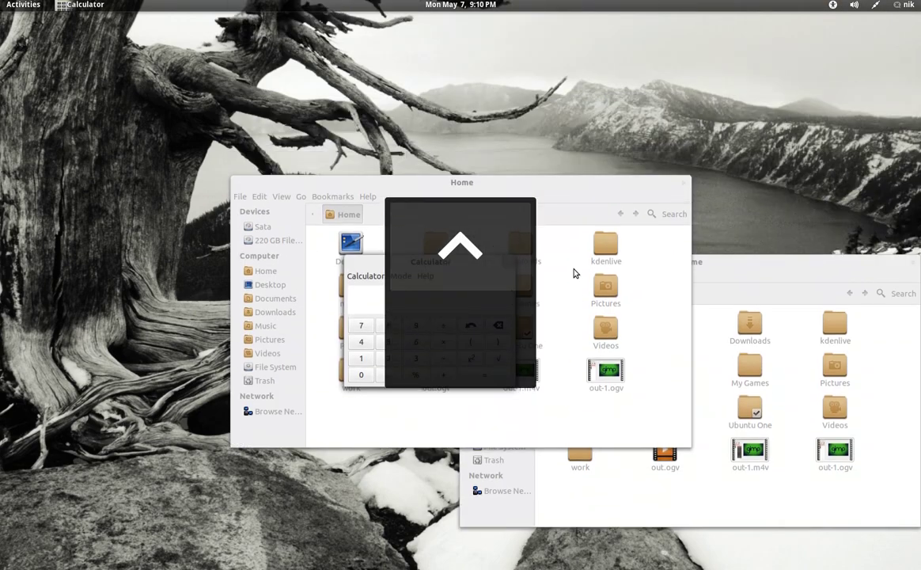
pyautogui.press('super')
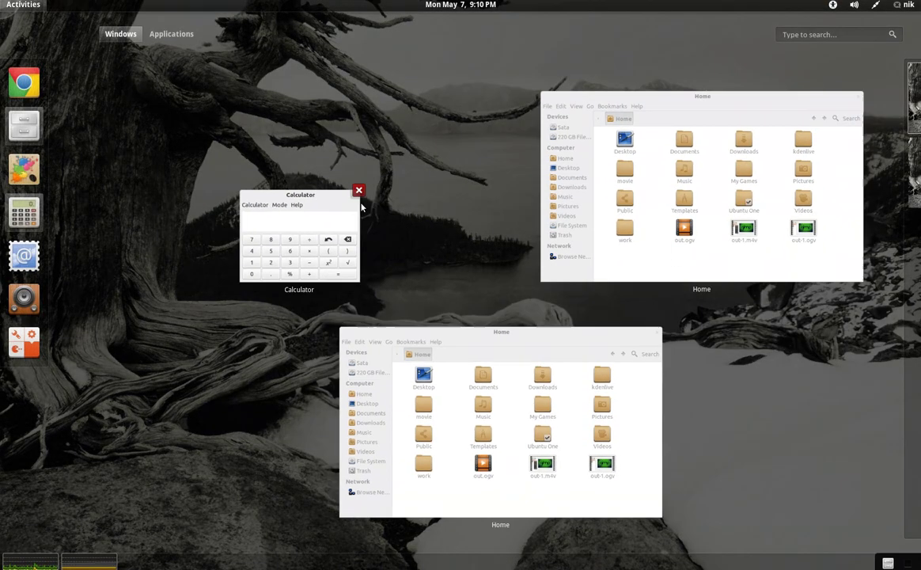
pyautogui.moveTo(843, 181)
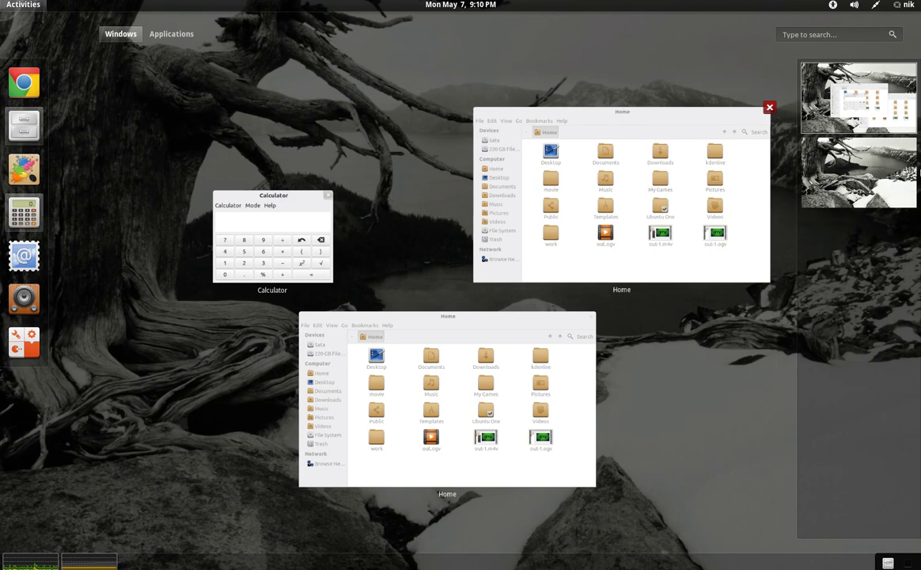
pyautogui.click(842, 180)
pyautogui.hotkey('ctrl', 'alt', 'Up')
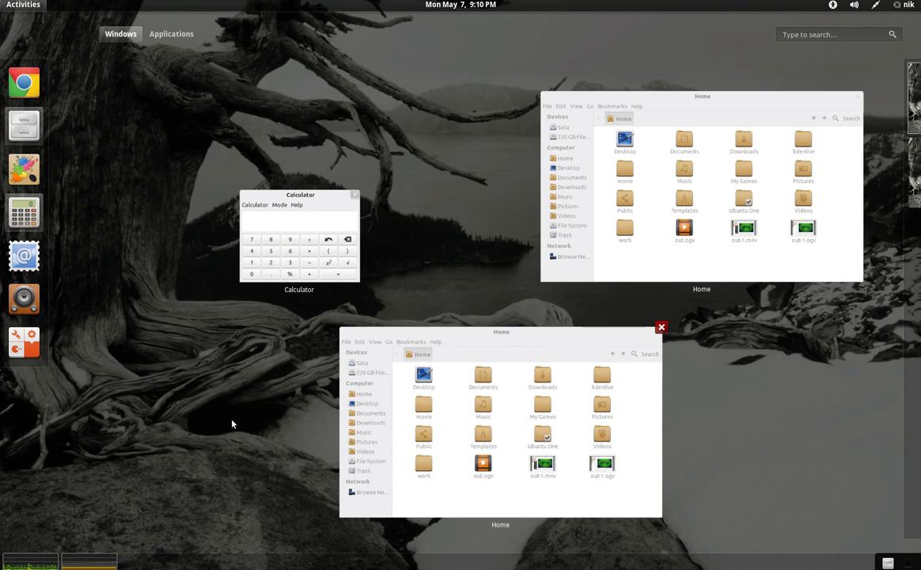
pyautogui.hotkey('ctrl', 'alt', 'Down')
pyautogui.hotkey('ctrl', 'alt', 'Up')
pyautogui.hotkey('ctrl', 'alt', 'Down')
pyautogui.hotkey('ctrl', 'alt', 'Up')
# Step: In the overview, close the Calculator and both remaining Home window thumbnails
pyautogui.scroll(2, 686, 207)
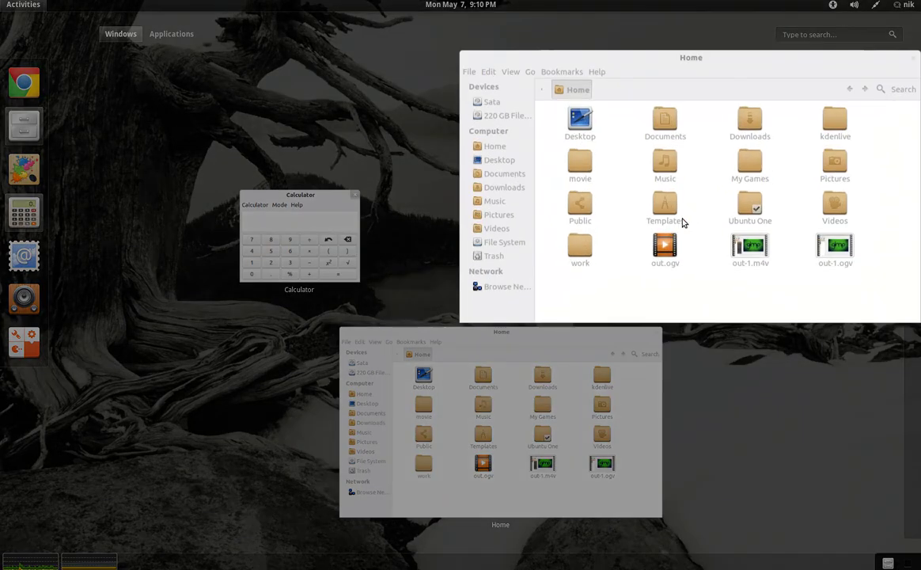
pyautogui.scroll(-2, 678, 222)
pyautogui.scroll(2, 678, 220)
pyautogui.scroll(-2, 678, 220)
pyautogui.scroll(2, 526, 395)
pyautogui.scroll(-2, 526, 393)
pyautogui.scroll(2, 335, 241)
pyautogui.scroll(-2, 335, 241)
pyautogui.scroll(2, 562, 431)
pyautogui.scroll(-2, 562, 432)
pyautogui.scroll(2, 705, 146)
pyautogui.scroll(-2, 689, 158)
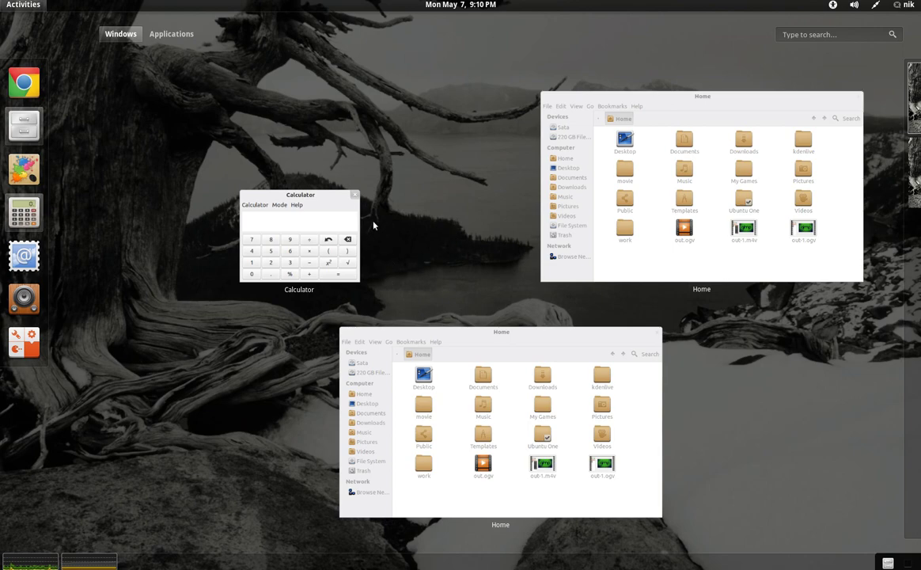
pyautogui.click(358, 194)
pyautogui.click(658, 325)
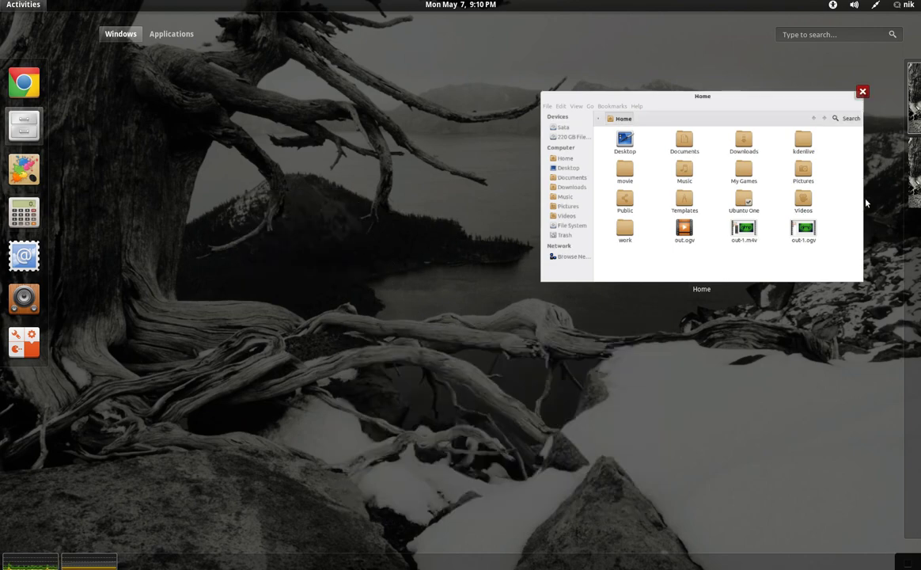
pyautogui.click(862, 96)
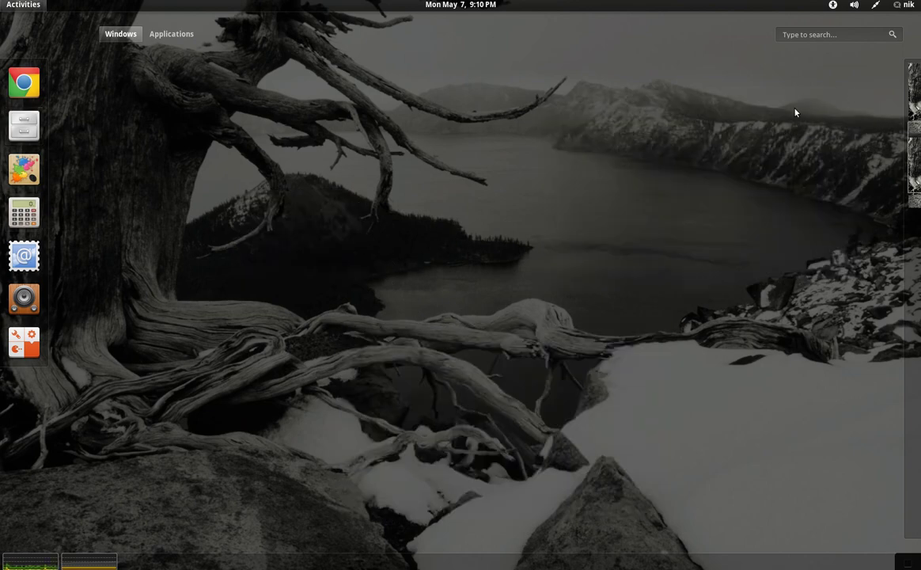
pyautogui.click(181, 36)
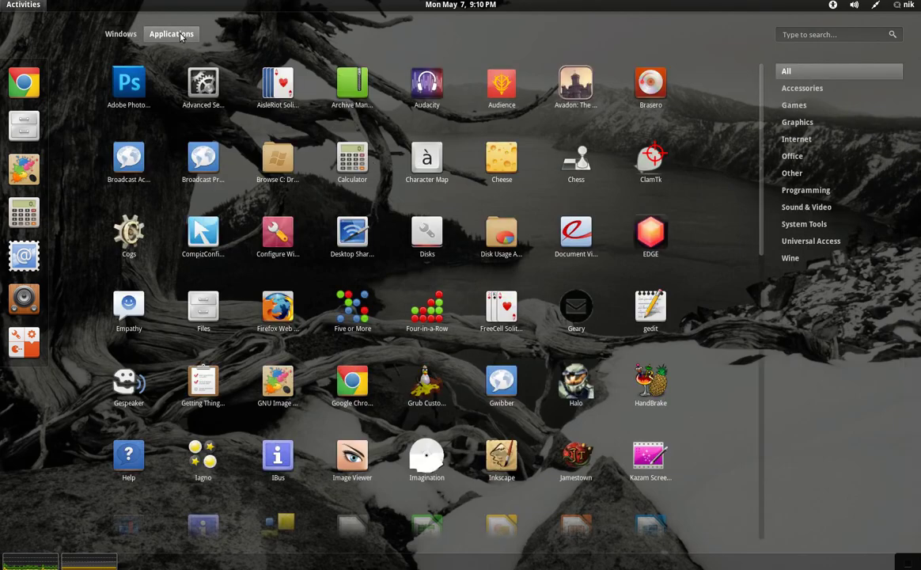
pyautogui.scroll(-5, 712, 404)
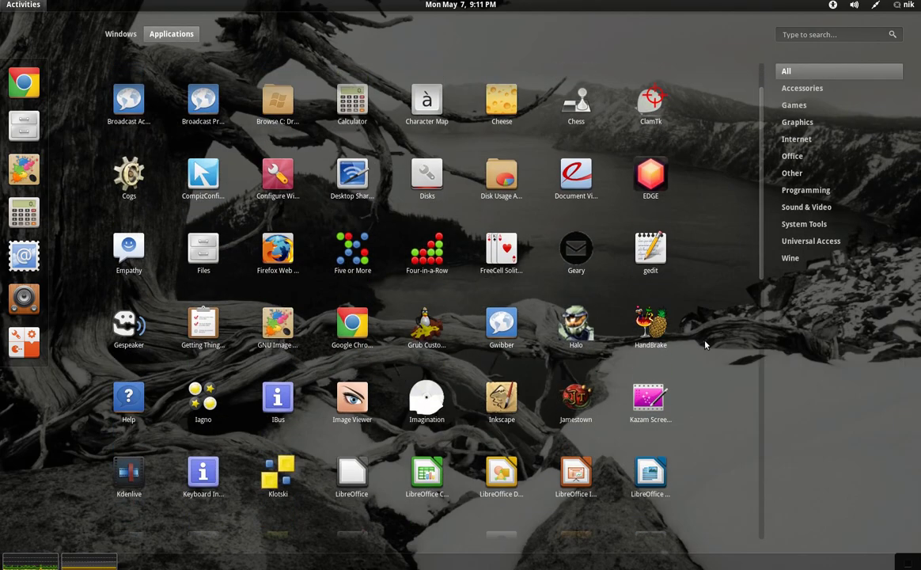
pyautogui.scroll(-3, 707, 92)
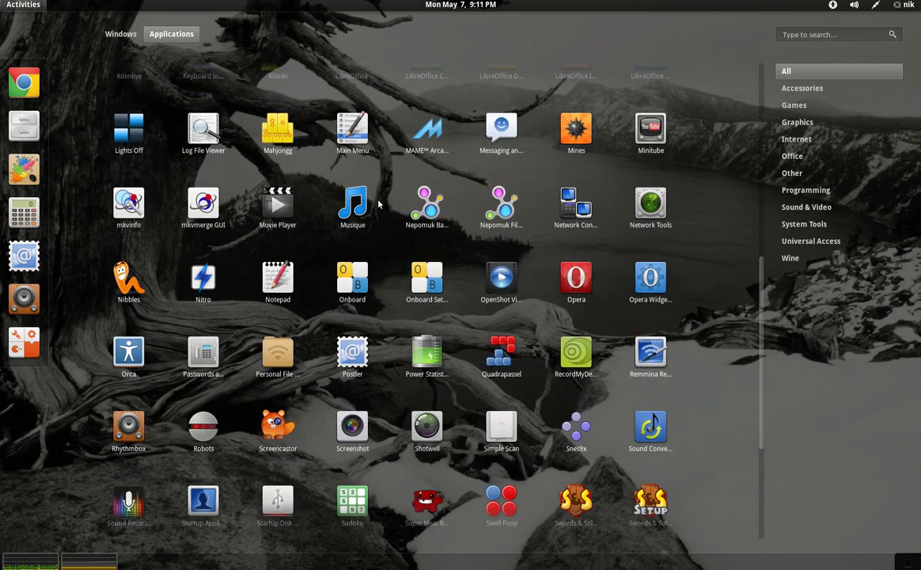
pyautogui.click(119, 122)
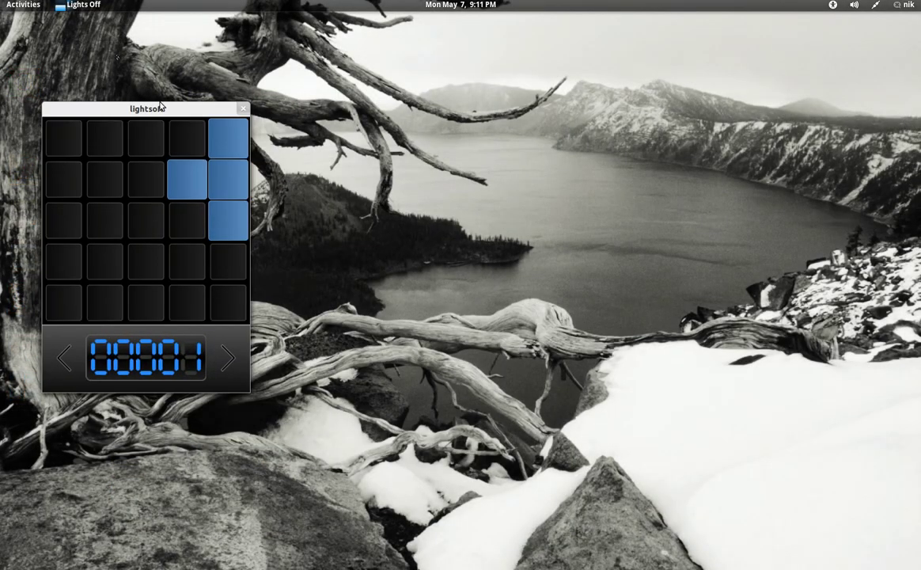
pyautogui.moveTo(165, 110); pyautogui.dragTo(351, 134)
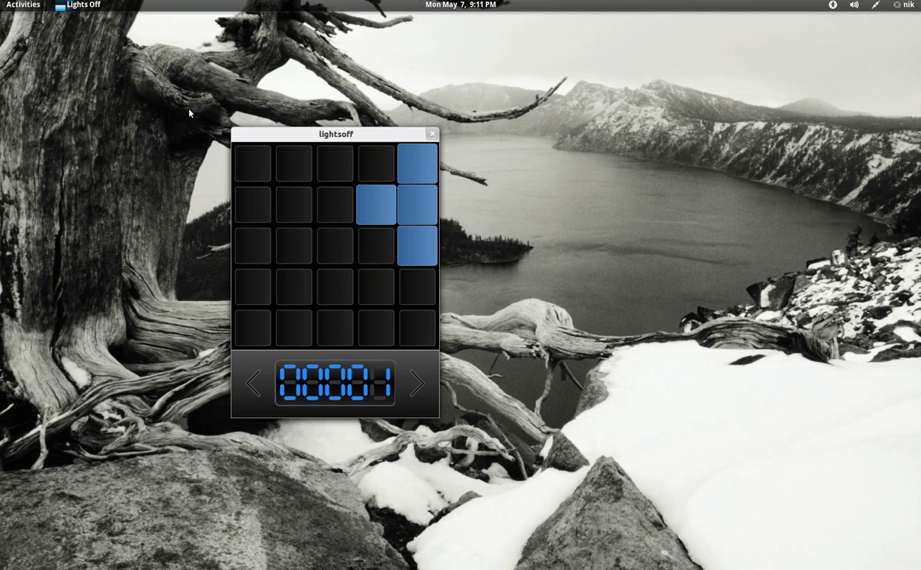
pyautogui.click(73, 5)
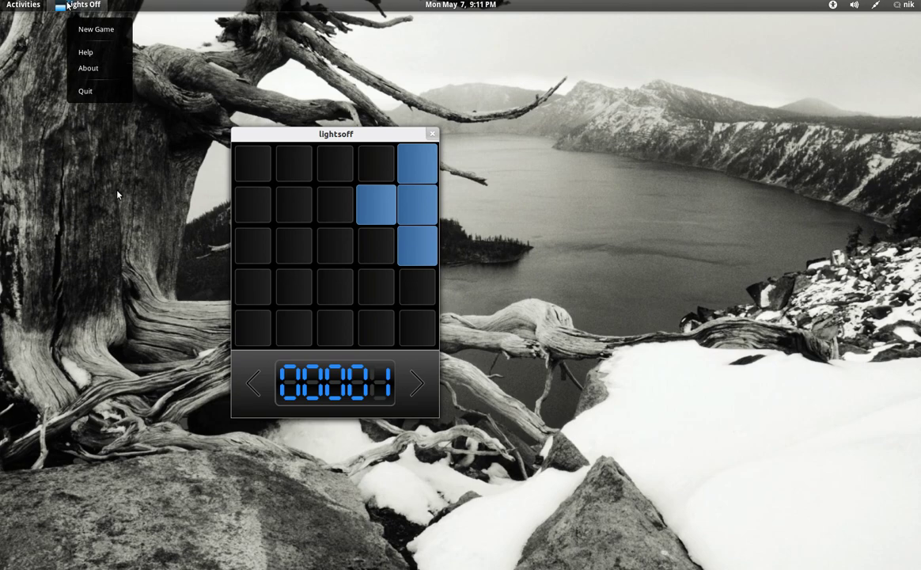
pyautogui.click(130, 269)
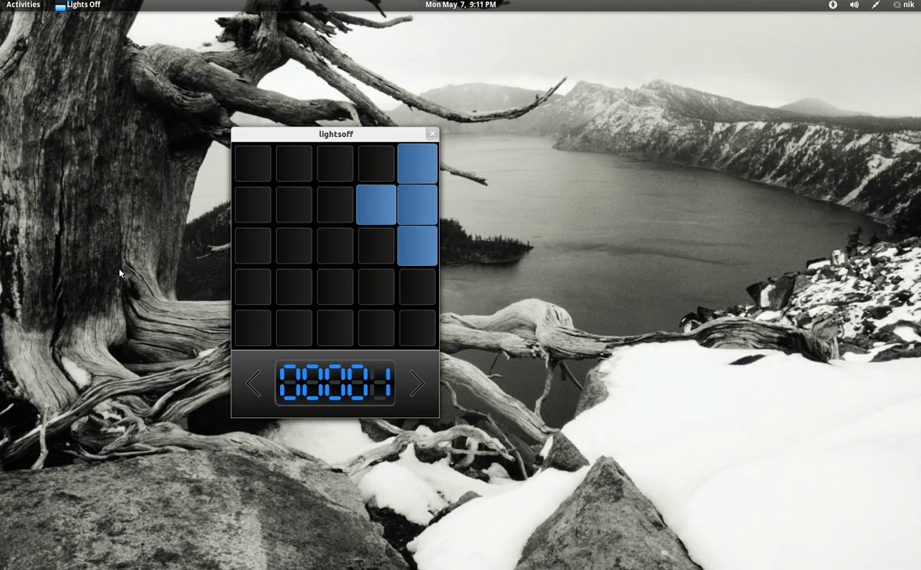
pyautogui.click(432, 134)
# Step: Remove Calculator from the dash favourites, then leave the overview for the desktop
pyautogui.moveTo(2, 1)
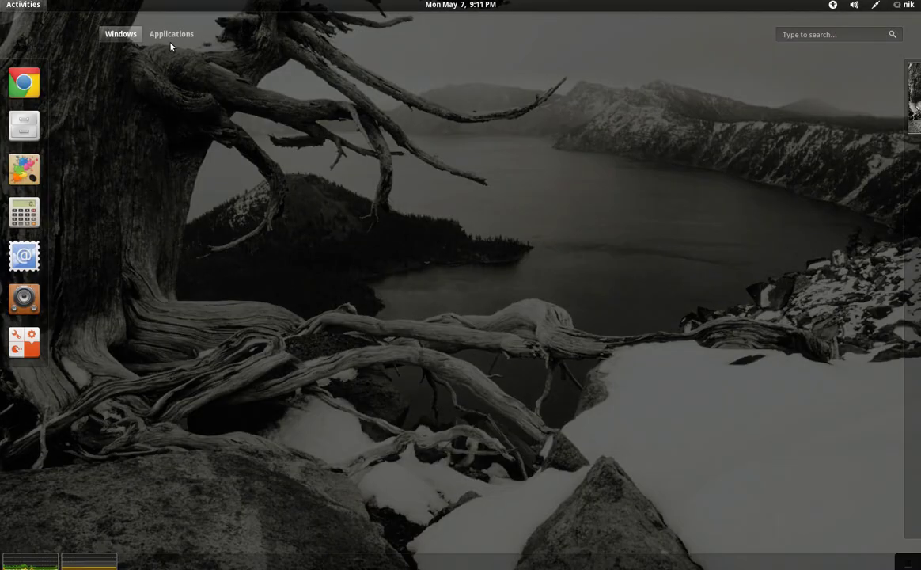
pyautogui.rightClick(25, 212)
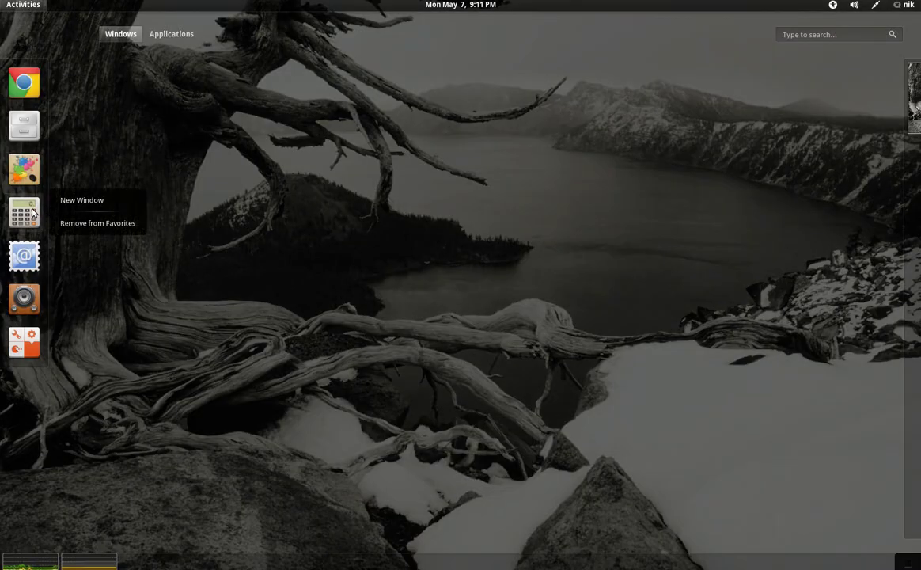
pyautogui.click(98, 223)
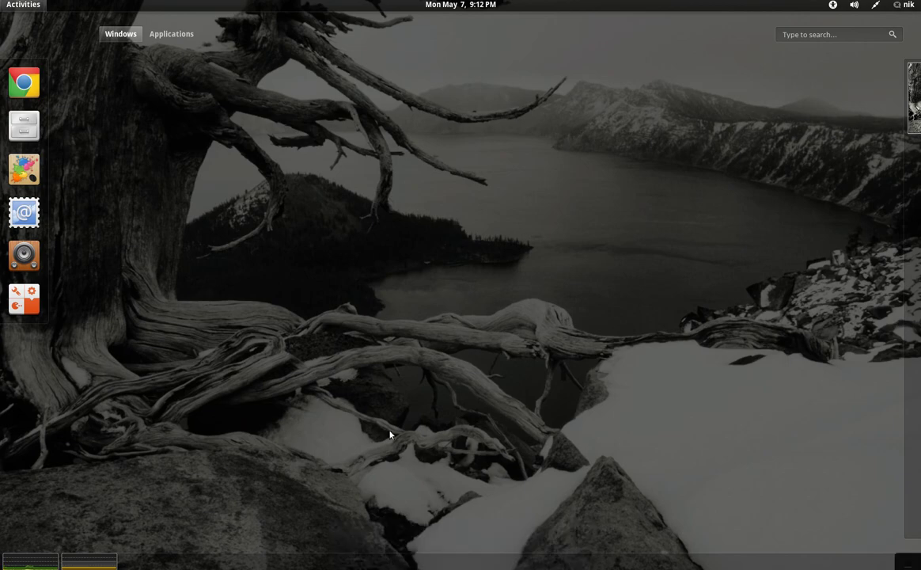
pyautogui.click(154, 211)
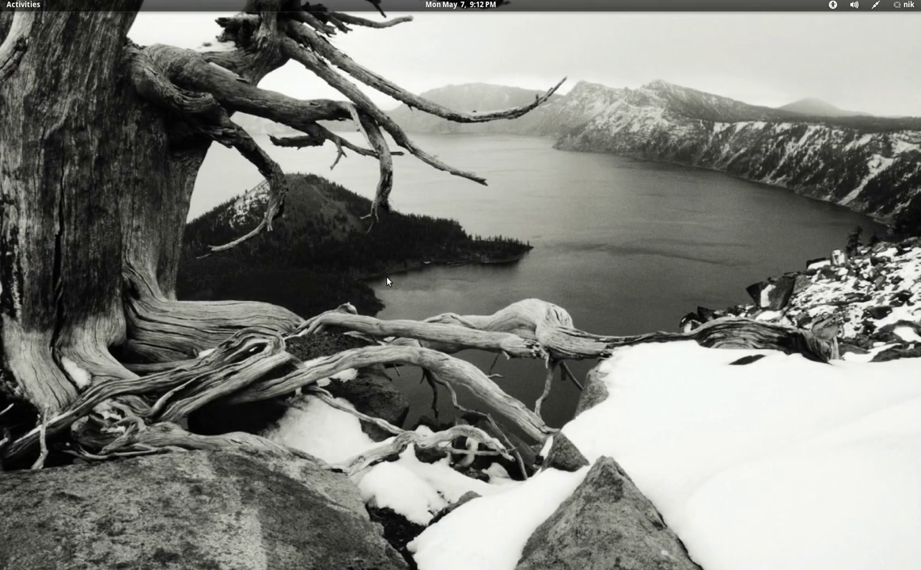
pyautogui.moveTo(2, 1)
pyautogui.click(180, 36)
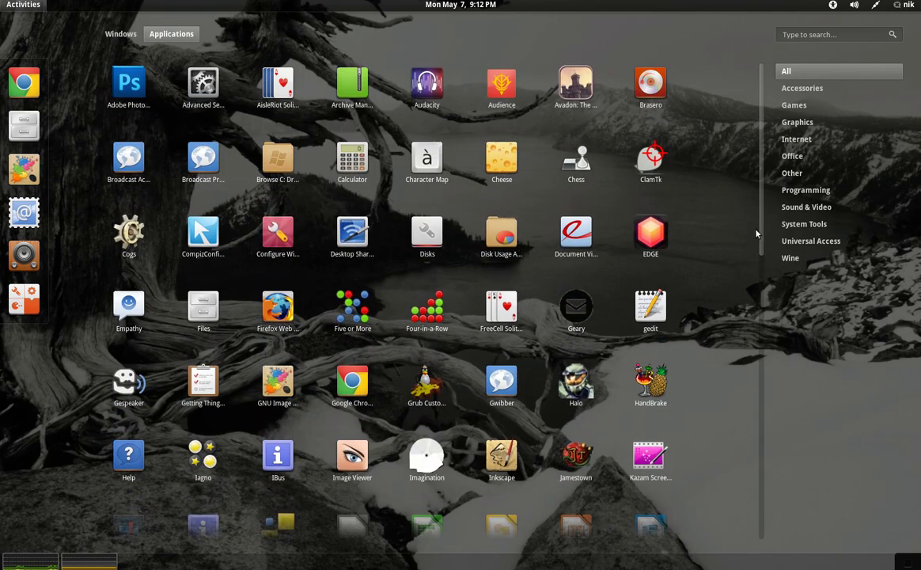
pyautogui.moveTo(763, 225); pyautogui.dragTo(734, 222)
pyautogui.scroll(-10, 695, 447)
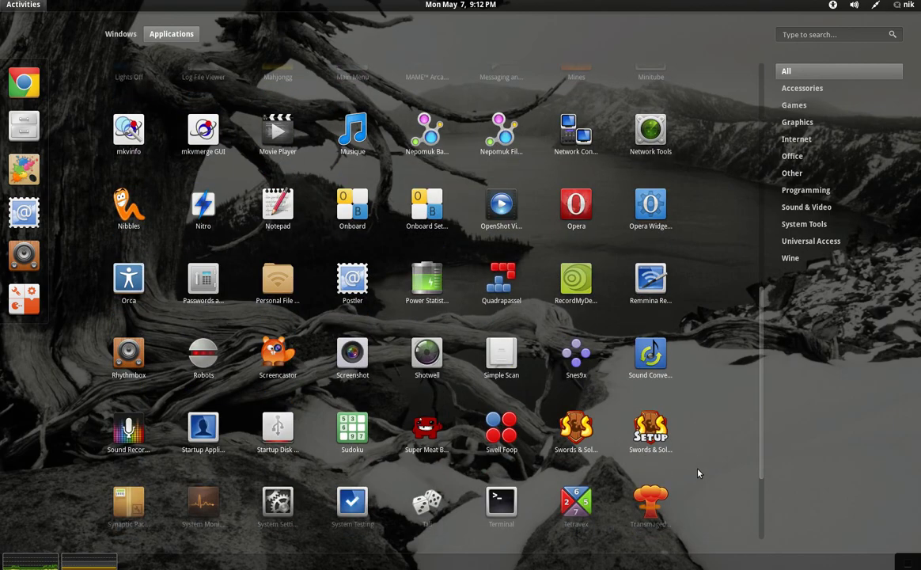
pyautogui.scroll(-3, 707, 489)
pyautogui.scroll(7, 693, 196)
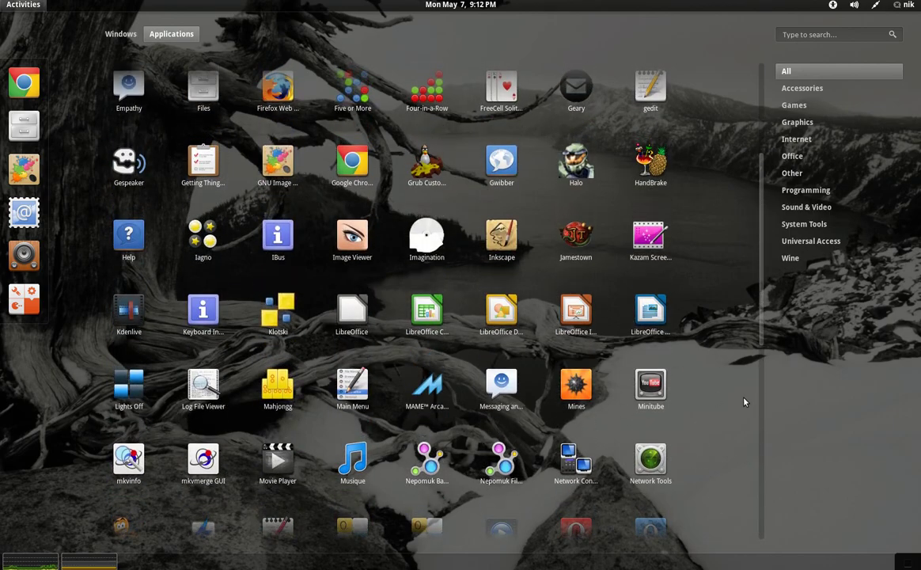
pyautogui.scroll(-7, 729, 117)
pyautogui.scroll(5, 657, 281)
pyautogui.scroll(-3, 711, 346)
pyautogui.scroll(4, 711, 436)
pyautogui.scroll(-1, 708, 478)
pyautogui.scroll(-4, 708, 478)
pyautogui.scroll(6, 679, 125)
pyautogui.scroll(-4, 724, 284)
pyautogui.scroll(5, 725, 288)
pyautogui.click(803, 88)
pyautogui.click(795, 105)
pyautogui.click(799, 123)
pyautogui.click(803, 139)
pyautogui.click(799, 156)
pyautogui.click(795, 173)
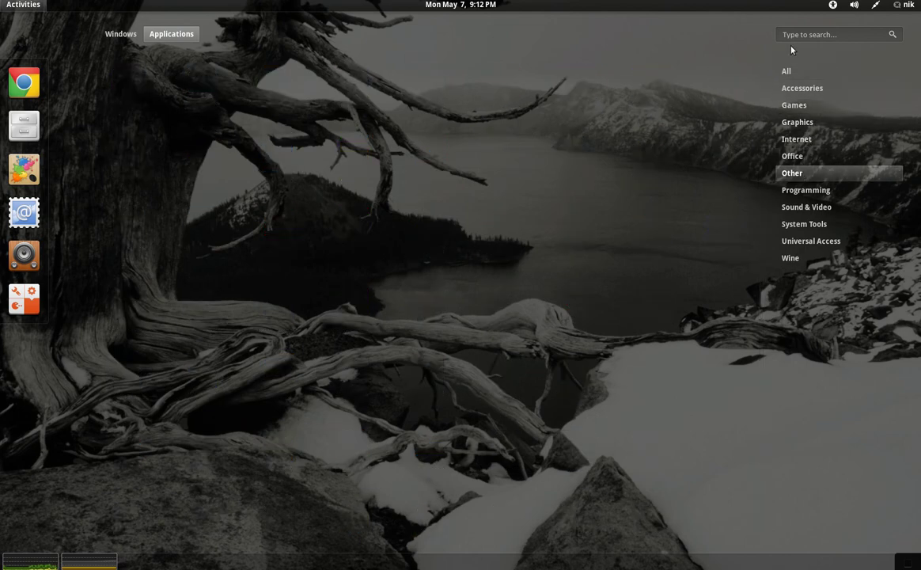
pyautogui.click(798, 72)
pyautogui.click(798, 37)
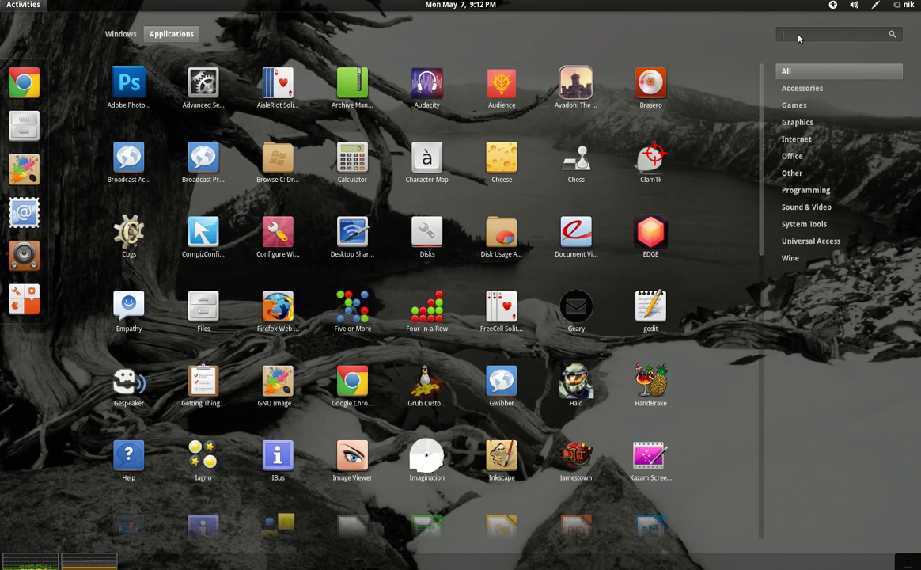
pyautogui.press('Escape')
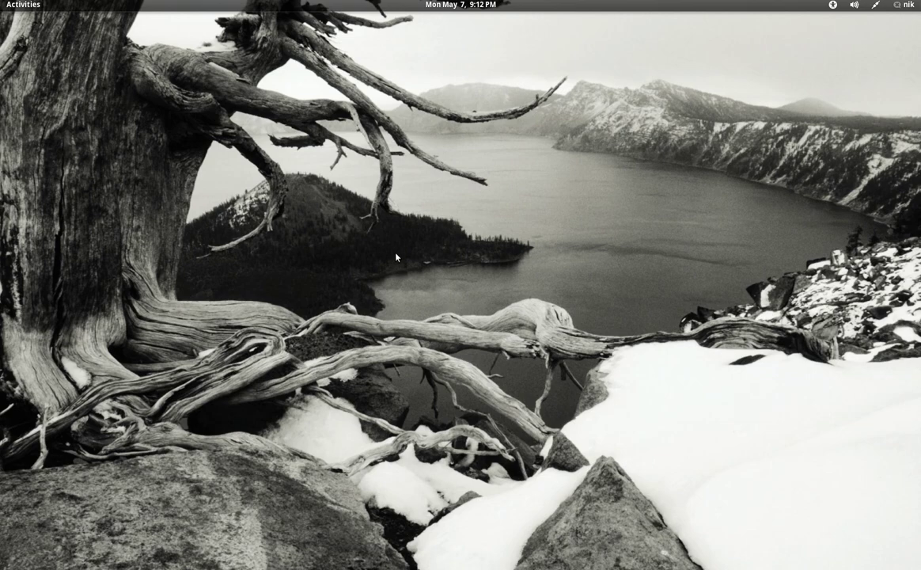
# Step: Leave the overview, reopen it, and show then dismiss the Applications grid
pyautogui.moveTo(1, 1)
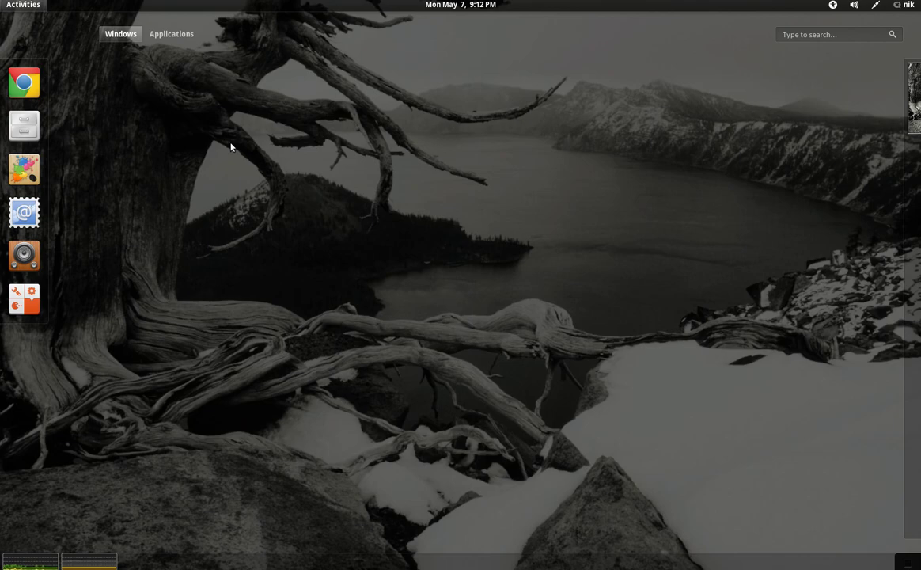
pyautogui.click(273, 181)
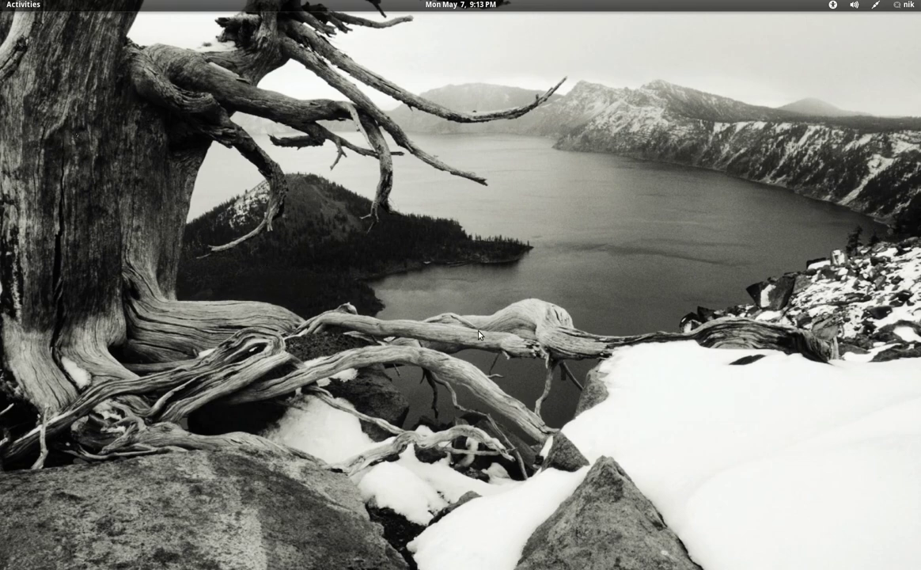
pyautogui.press('super')
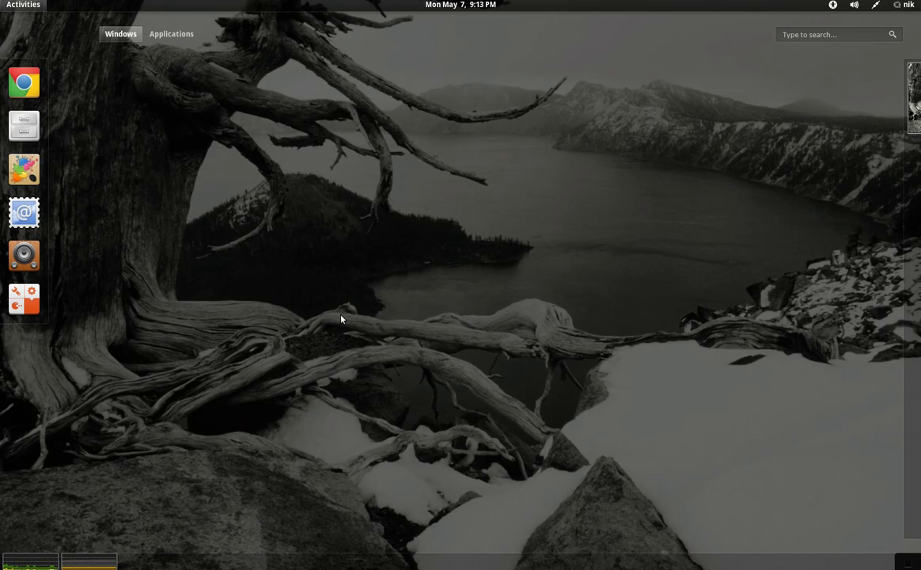
pyautogui.click(184, 38)
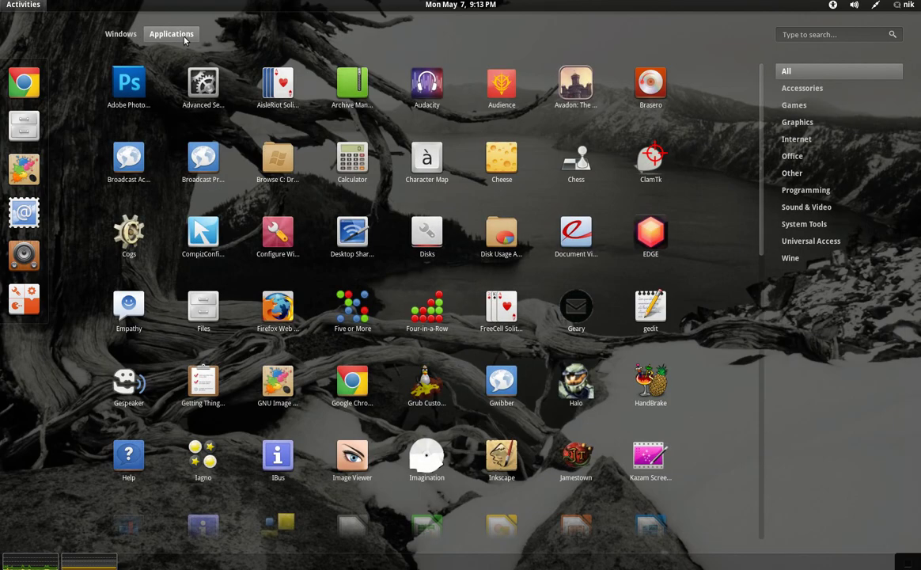
pyautogui.click(288, 102)
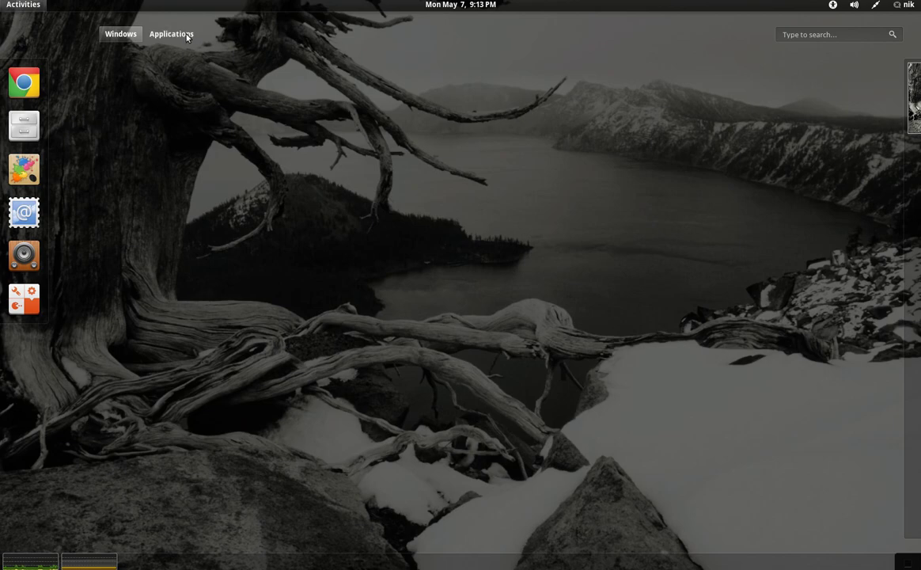
# Step: Drag Files from the dash to open a new Home window, close it, and exit the overview
pyautogui.click(187, 34)
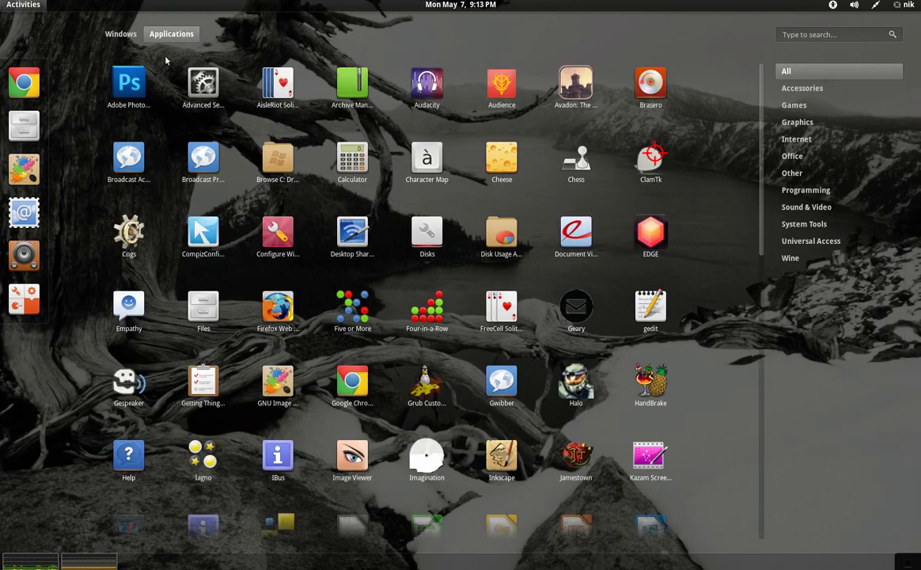
pyautogui.moveTo(1, 2)
pyautogui.moveTo(4, 130); pyautogui.dragTo(461, 354)
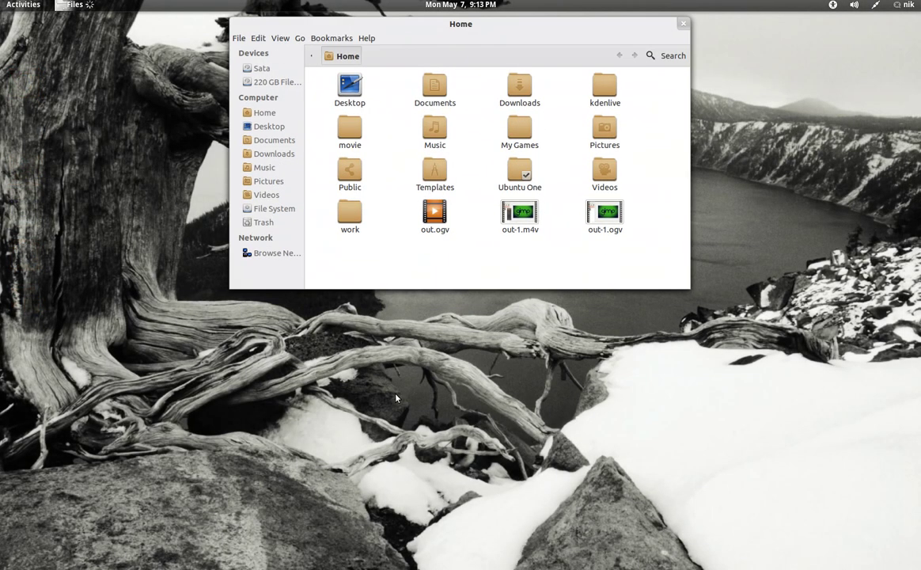
pyautogui.moveTo(2, 1)
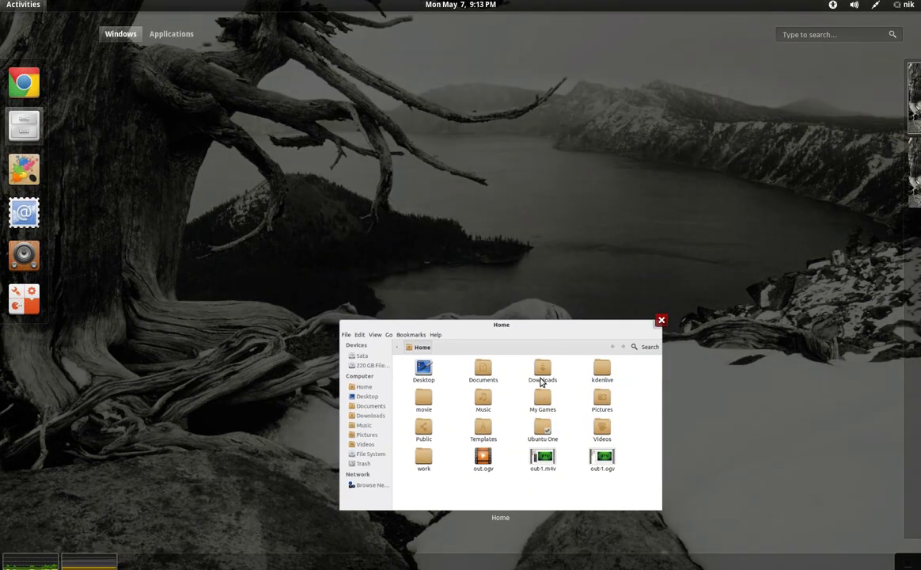
pyautogui.moveTo(539, 377); pyautogui.dragTo(174, 51)
pyautogui.click(661, 321)
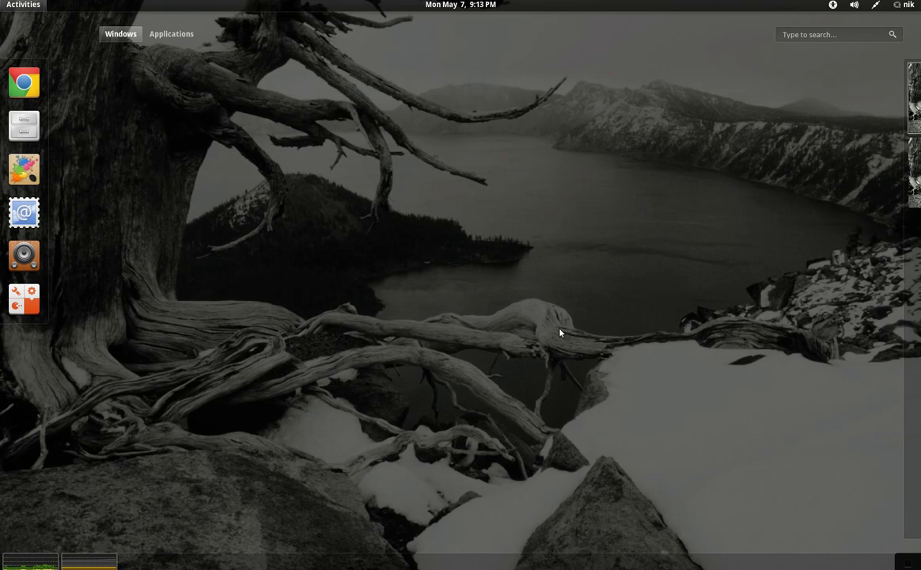
pyautogui.click(560, 332)
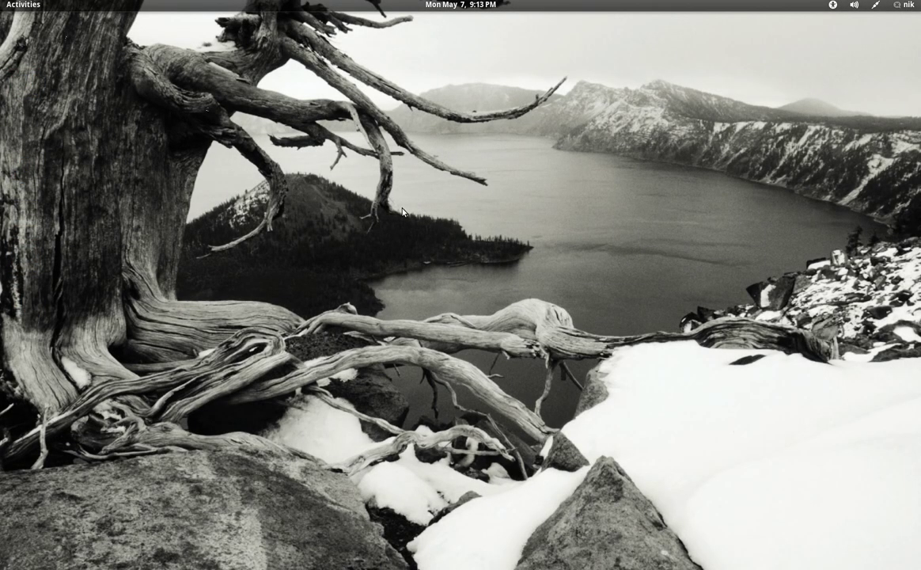